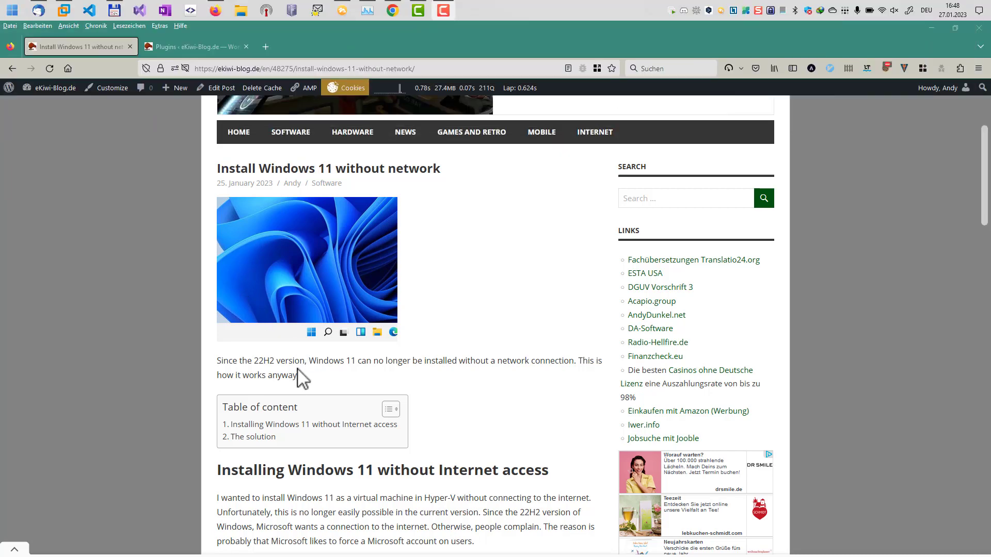
Highlight the '22H2' version in the blog post's opening paragraph
{"action": "double_click", "coordinate": [263, 361]}
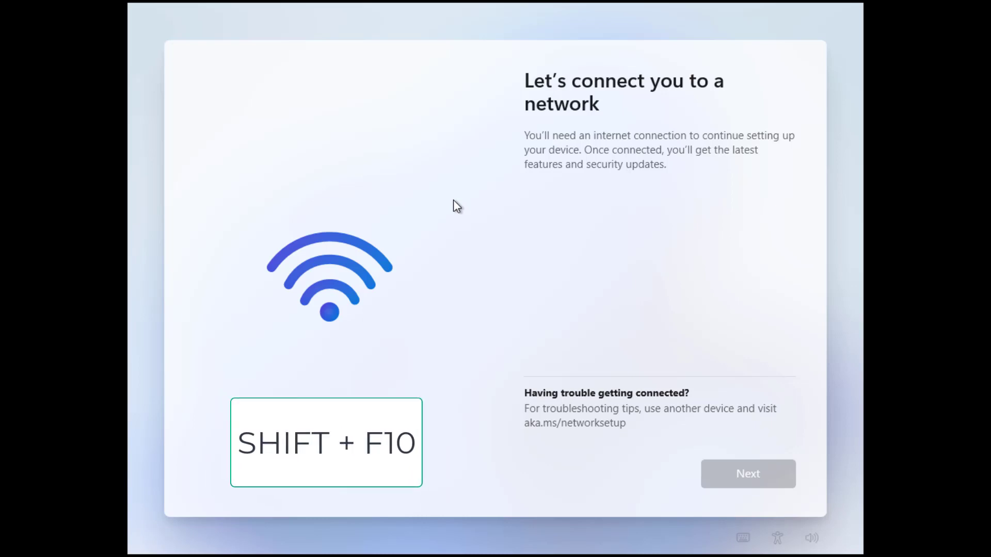
Bring up an administrator console over setup (Shift+F10), focused and ready for the OOBE\BYPASSNRO command
{"action": "key", "text": "shift+F10"}
{"action": "left_click", "coordinate": [453, 197]}
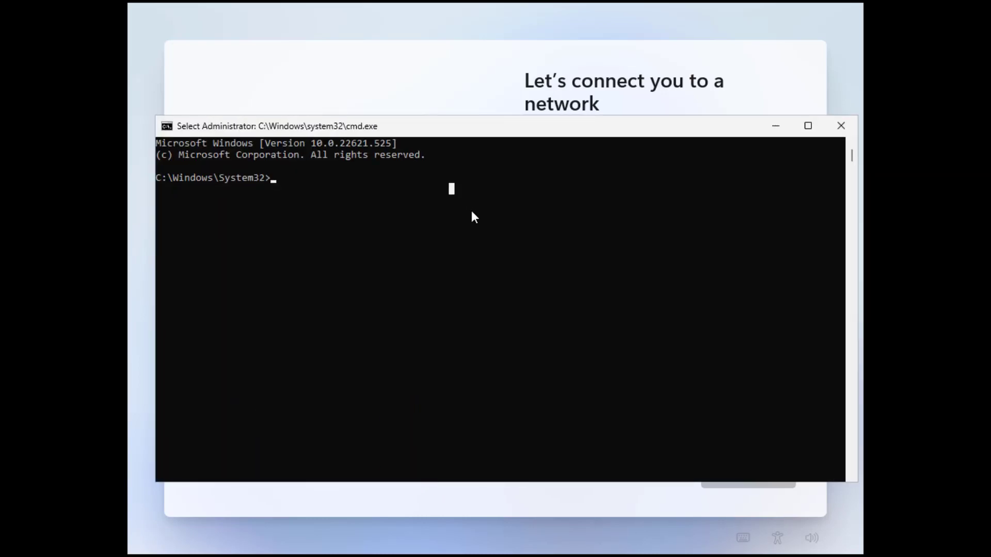
{"action": "key", "text": "Escape"}
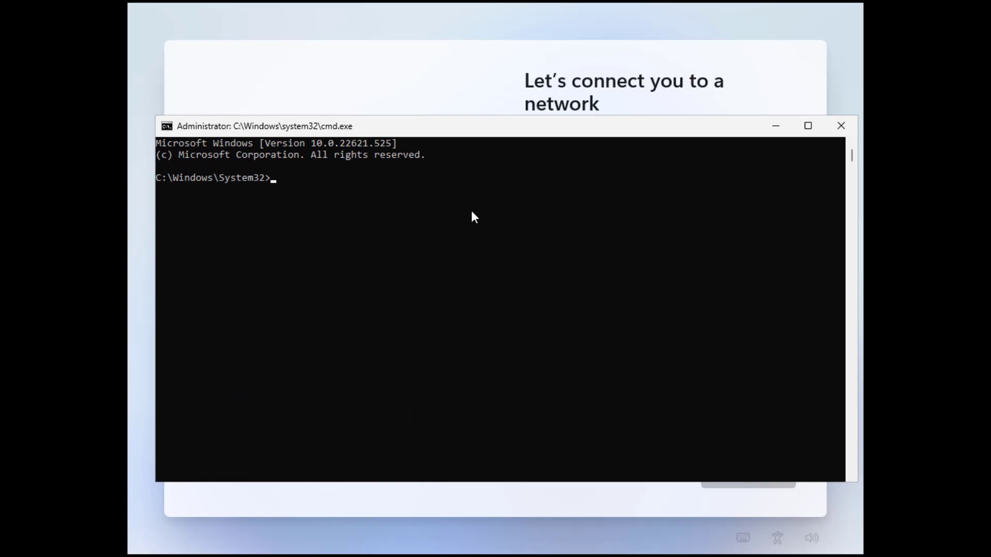
{"action": "type", "text": "OO"}
{"action": "type", "text": "BE"}
{"action": "type", "text": "\\"}
{"action": "type", "text": "BYPASS"}
{"action": "type", "text": "NRO"}
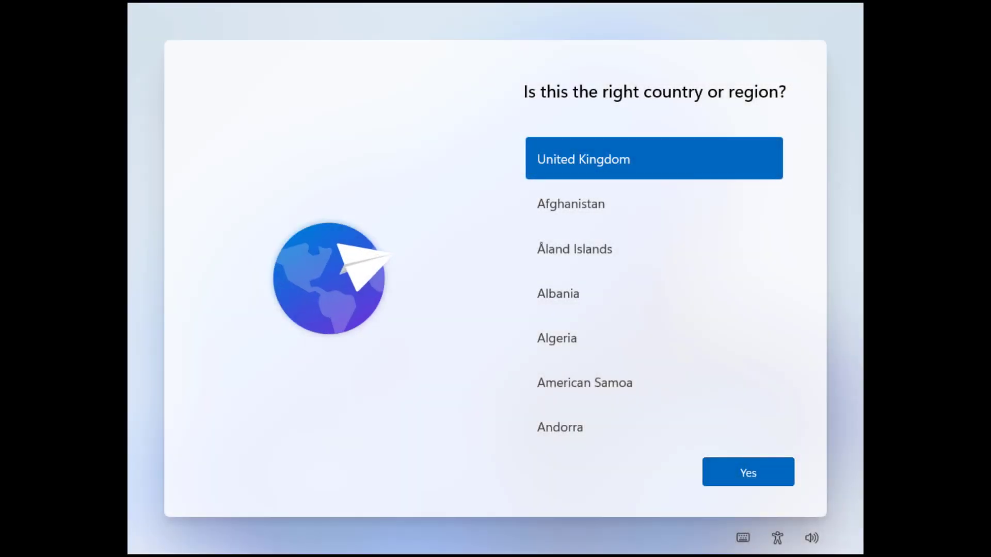
Accept United Kingdom as the region and as the keyboard layout
{"action": "left_click", "coordinate": [726, 472]}
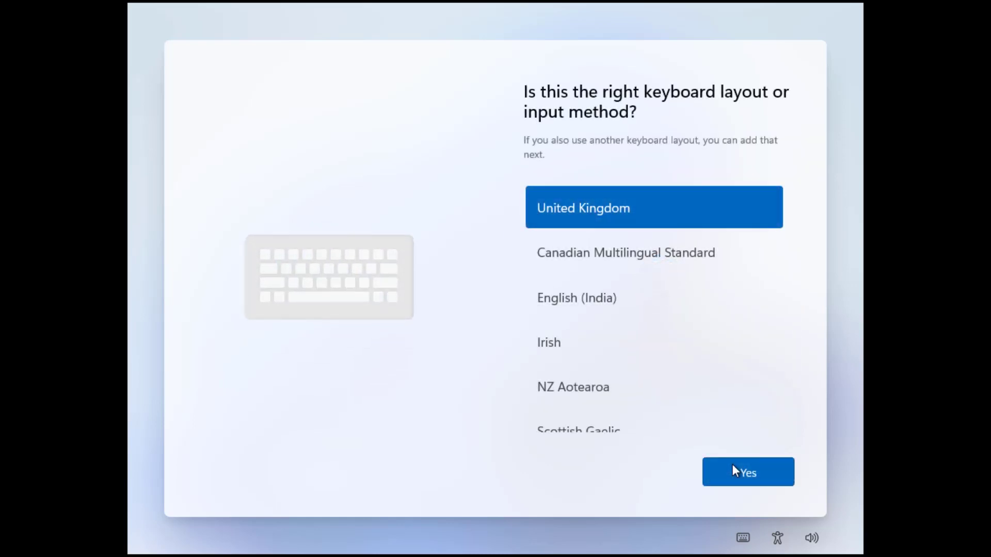
{"action": "left_click", "coordinate": [731, 464]}
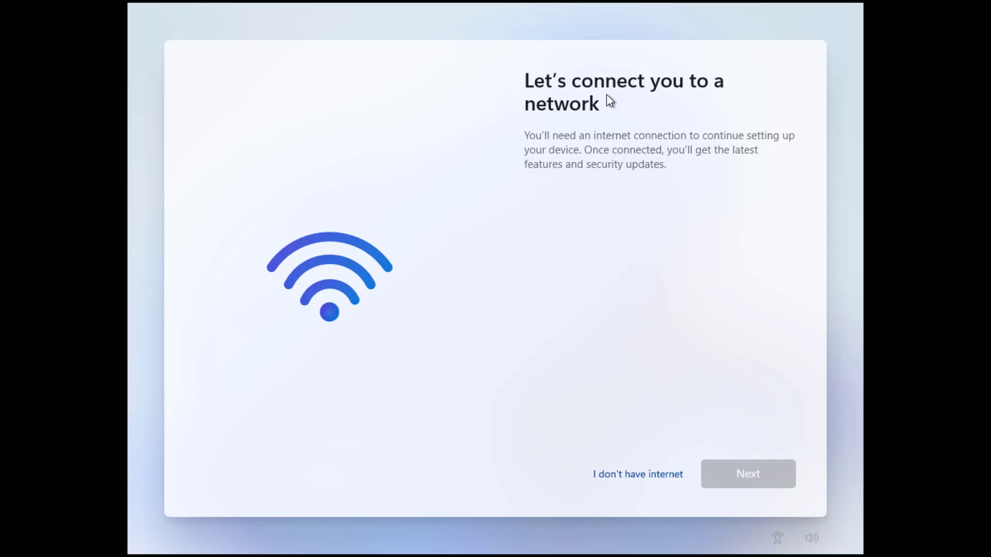
Continue setup offline via 'I don't have internet'
{"action": "left_click", "coordinate": [638, 480]}
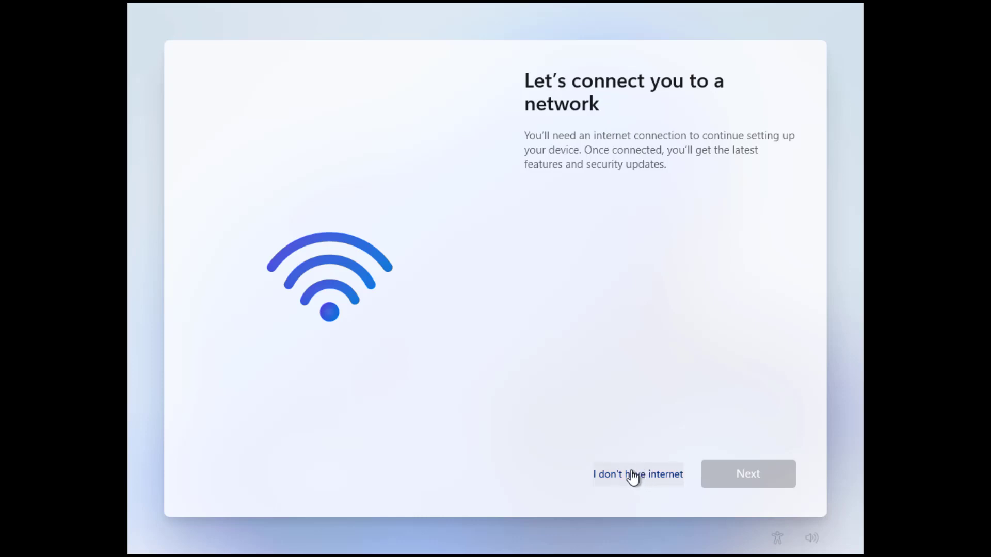